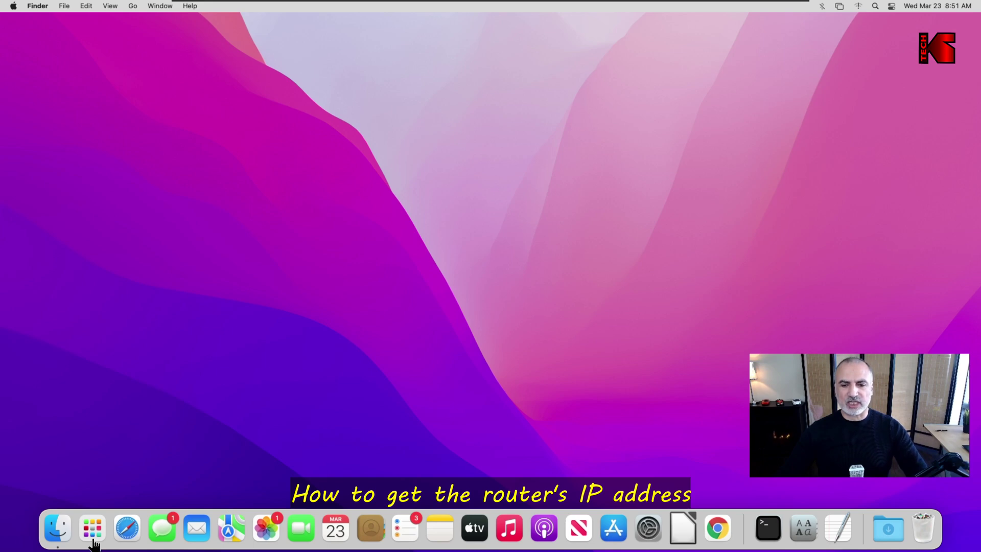
Look up the router's IP address, 192.168.50.1, in the network settings.
left_click(648, 528)
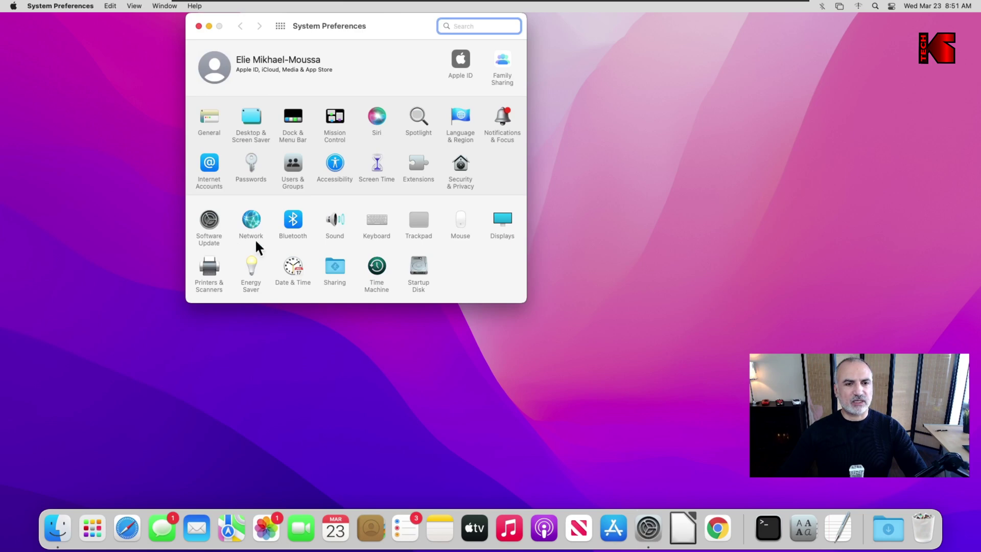
left_click(252, 224)
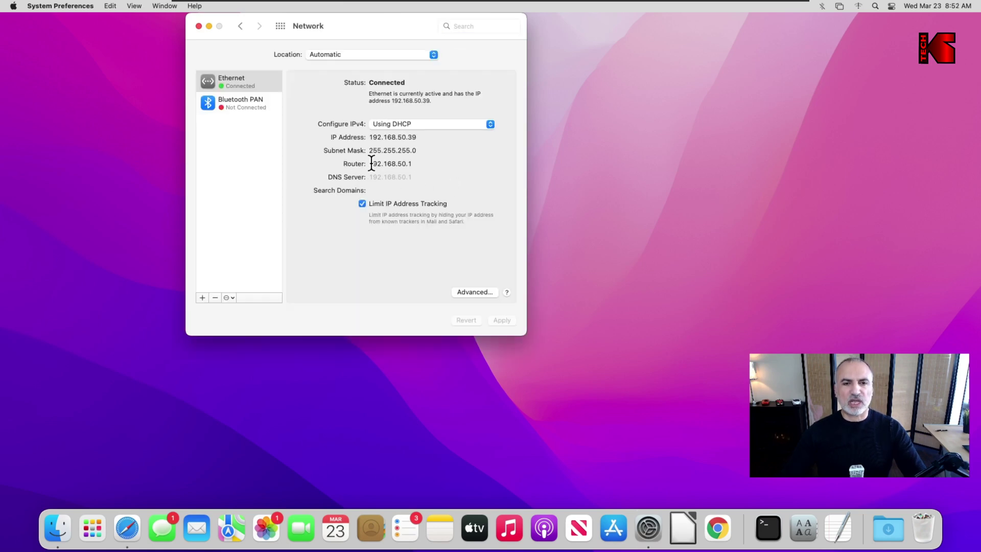
left_click_drag(369, 163, 415, 163)
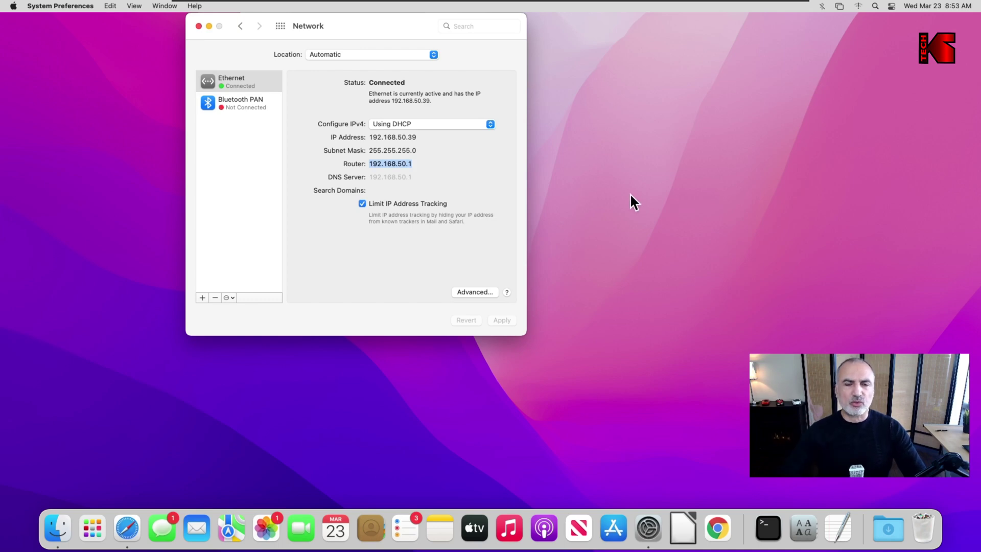
left_click(199, 26)
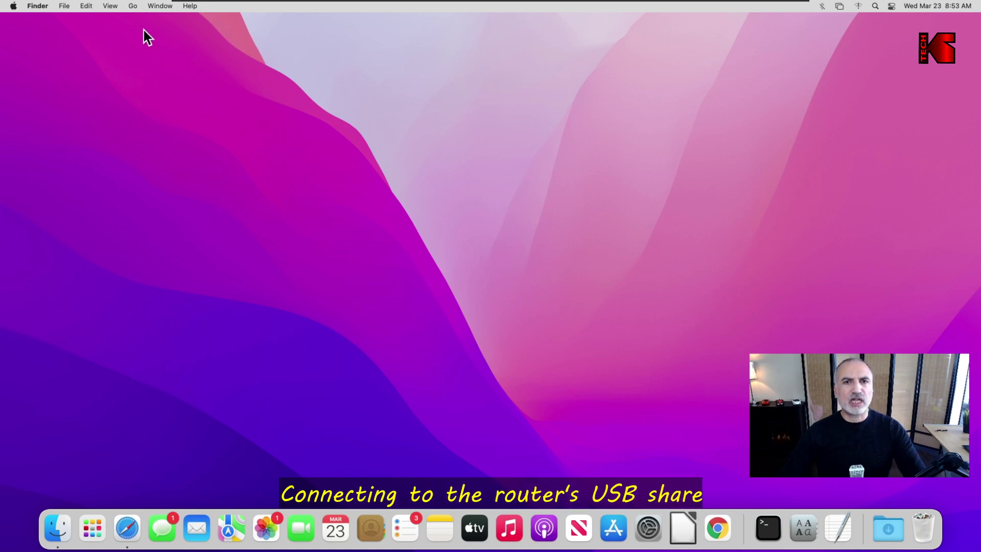
Change the Connect to Server address from windows11 to smb://192.168.50.1 and connect.
left_click(134, 8)
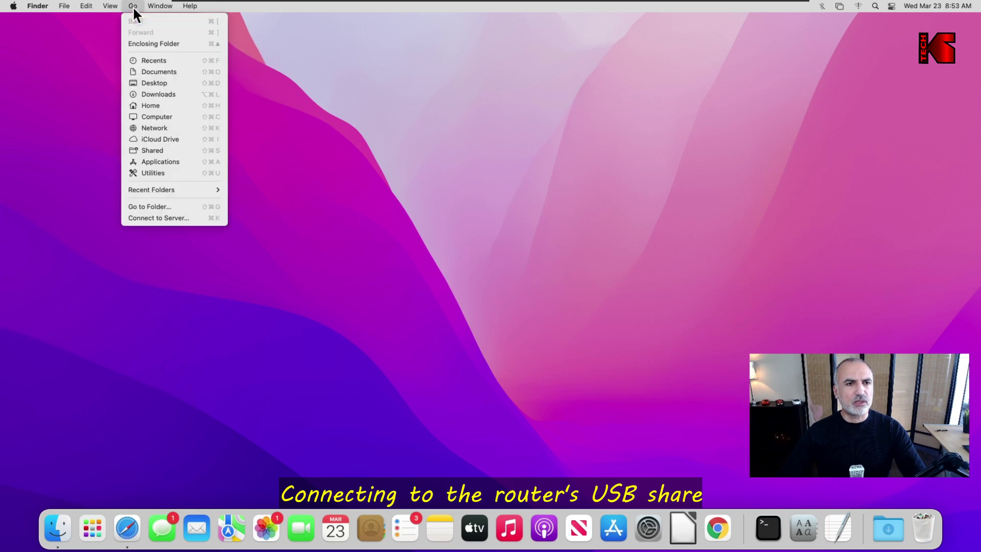
left_click(175, 220)
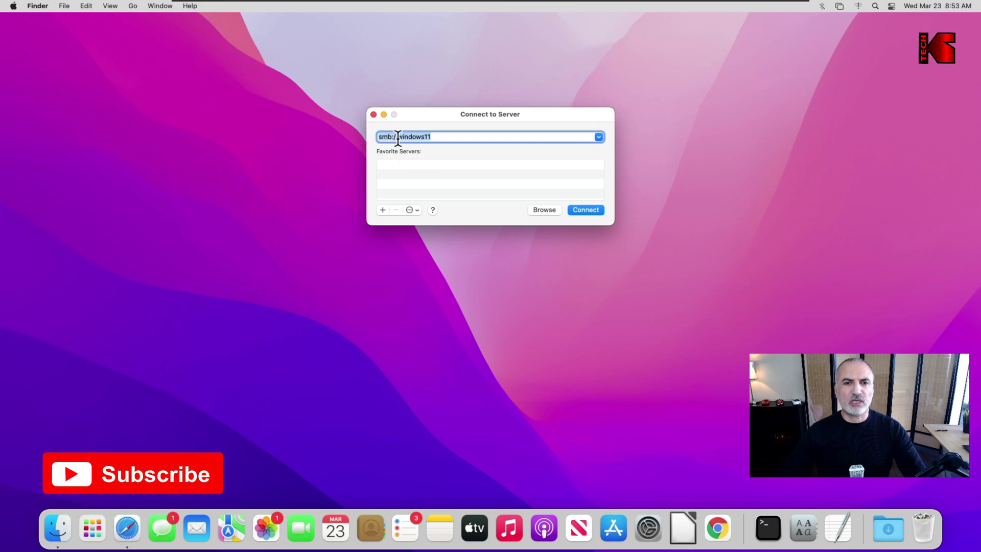
left_click(432, 137)
left_click_drag(393, 136, 495, 138)
key("BackSpace")
type("w")
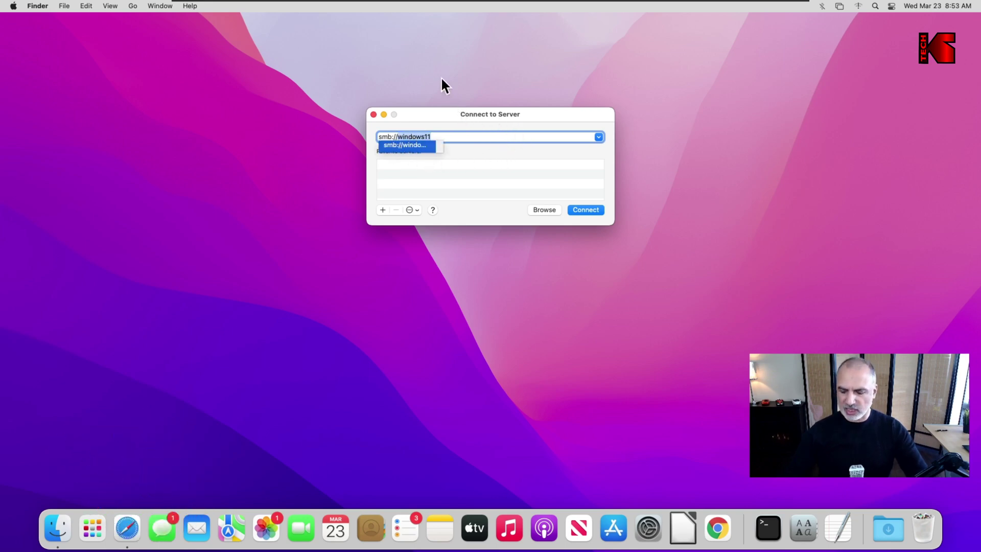
key("BackSpace")
key("BackSpace")
type("192.168.50.1")
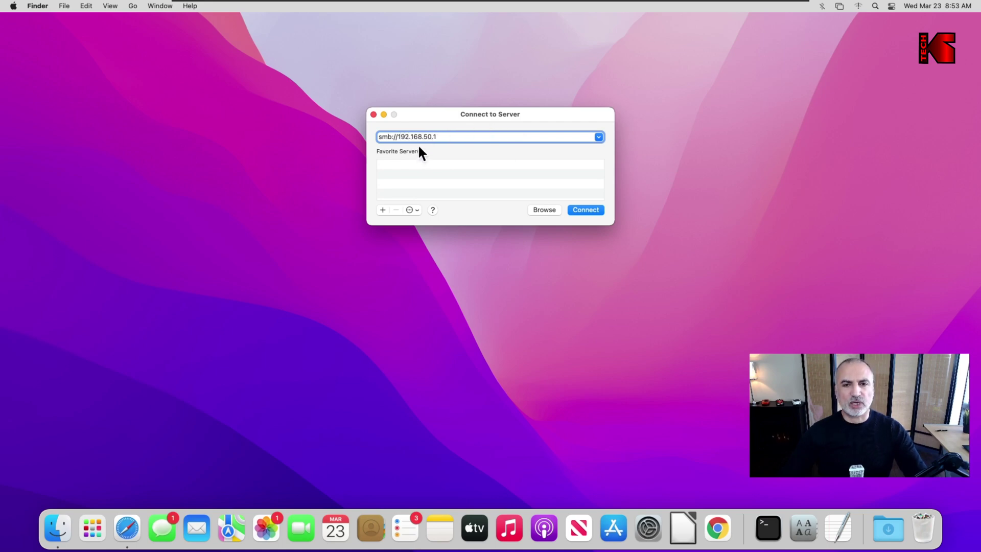
left_click(588, 209)
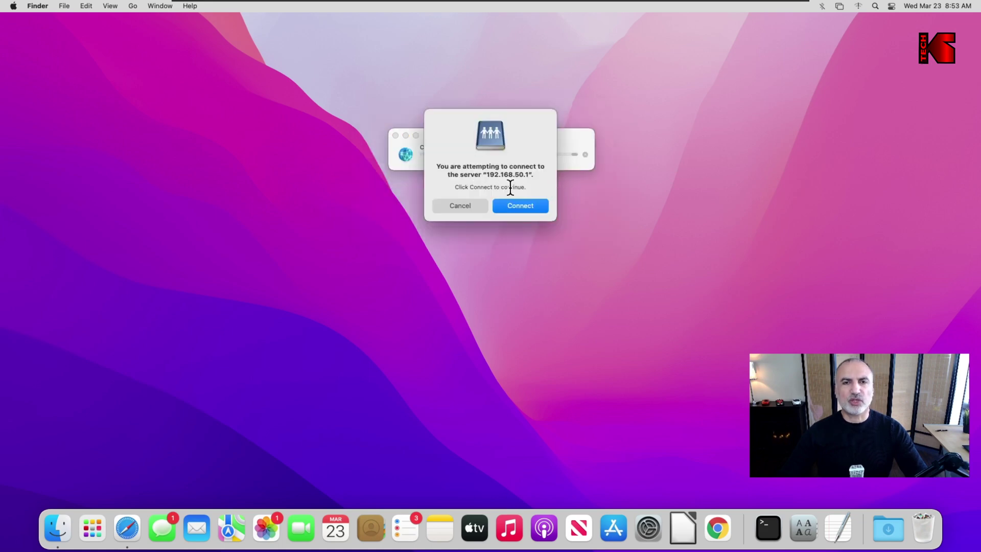
Confirm the connection, then log in to 192.168.50.1 with the registered user name and password.
left_click(518, 206)
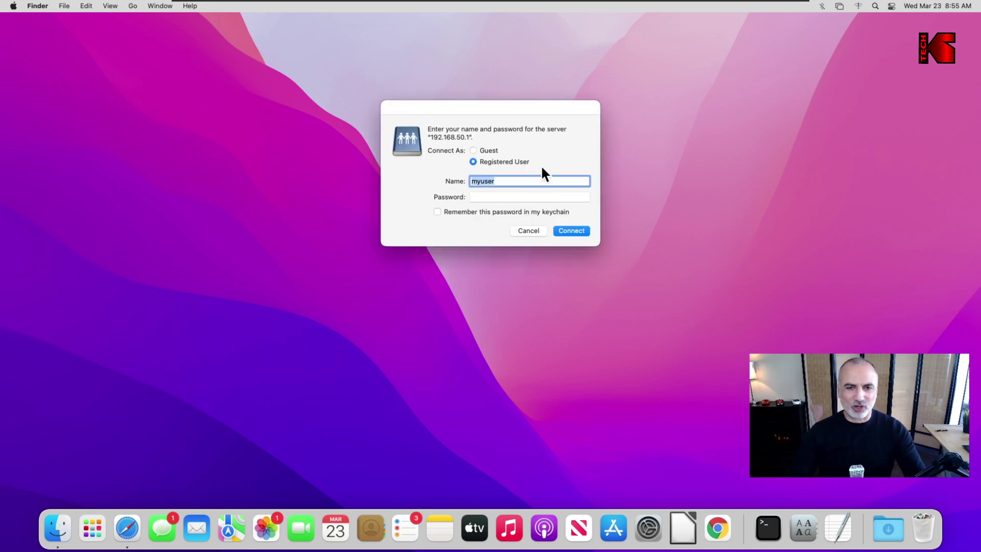
left_click(498, 181)
left_click_drag(499, 181, 430, 179)
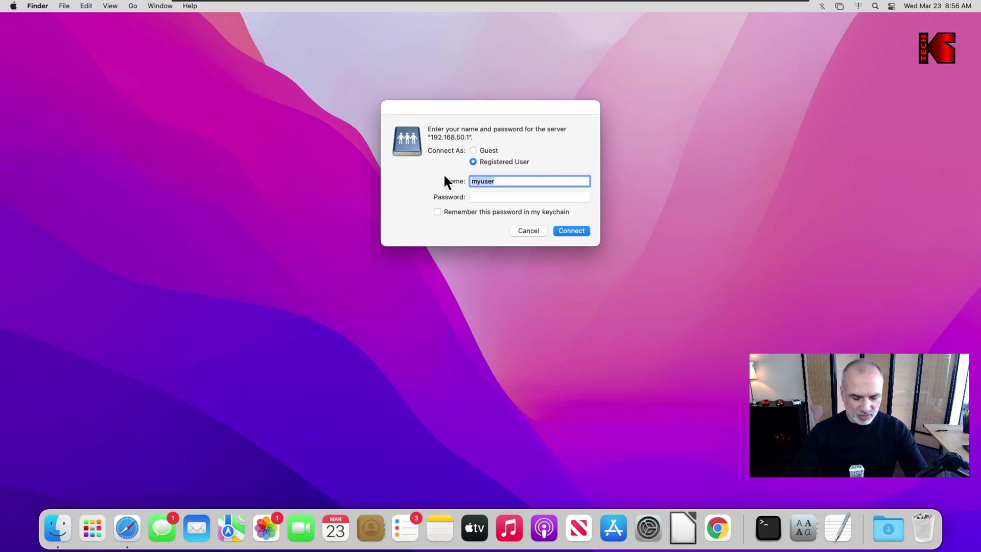
type("kst")
key("Tab")
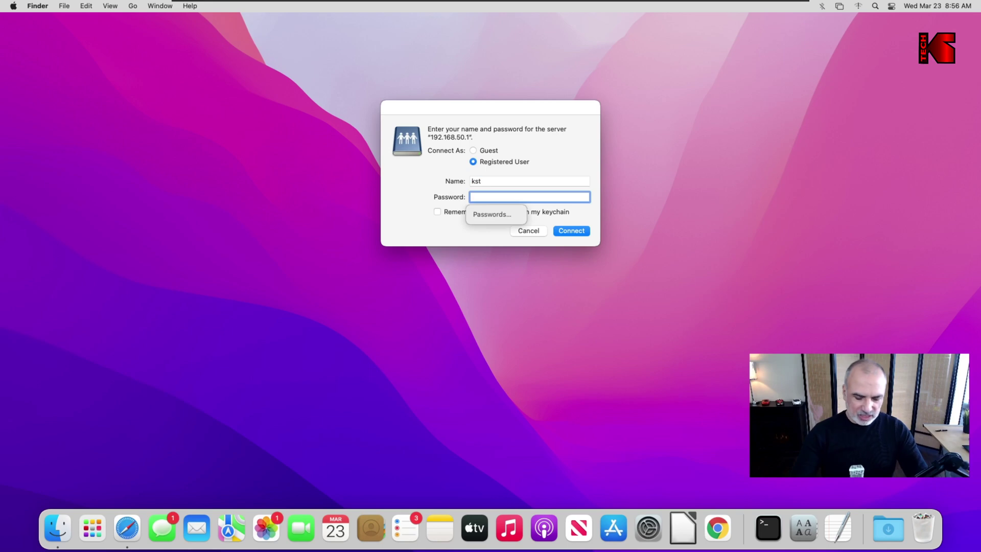
type("********")
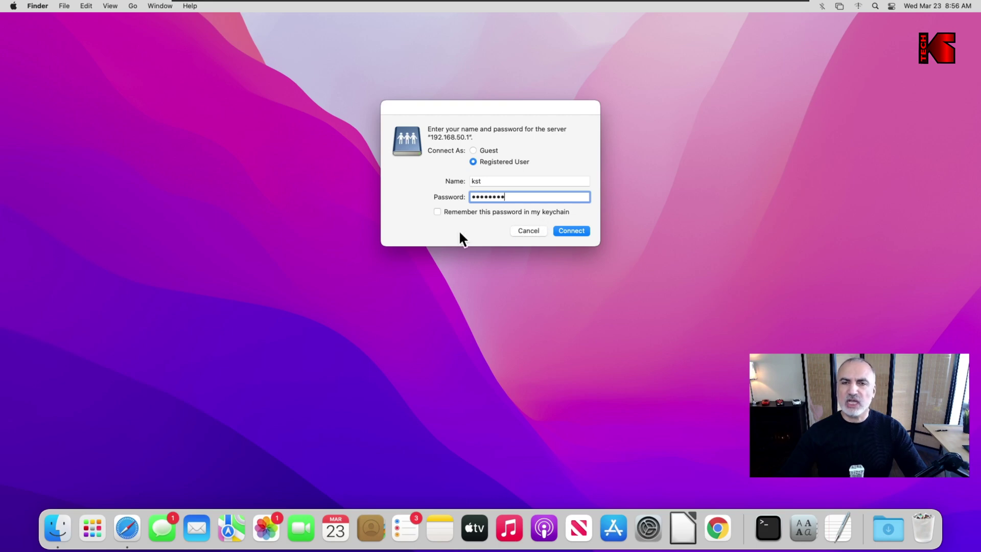
left_click(570, 234)
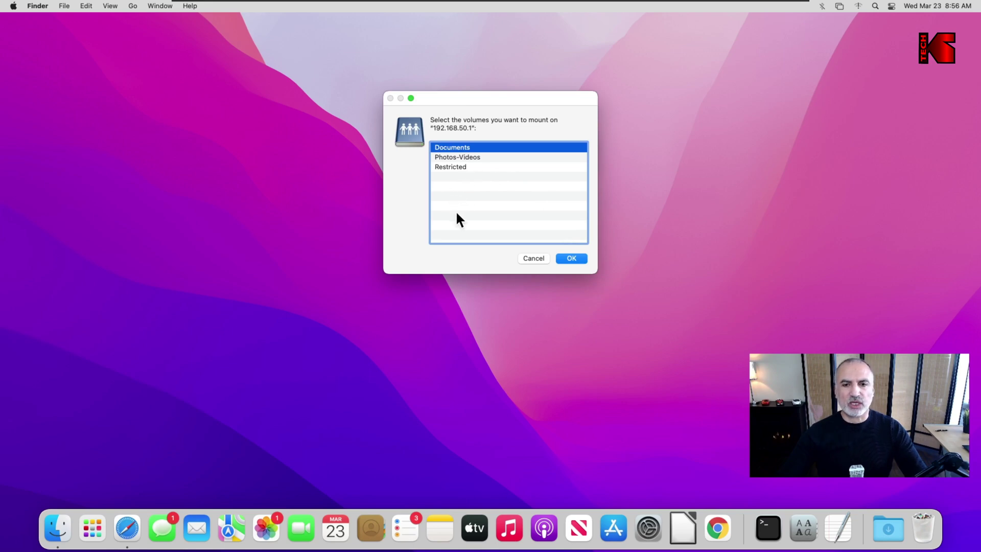
Mount the Photos-Videos volume, browse its ASUS folder, then close the window.
double_click(451, 159)
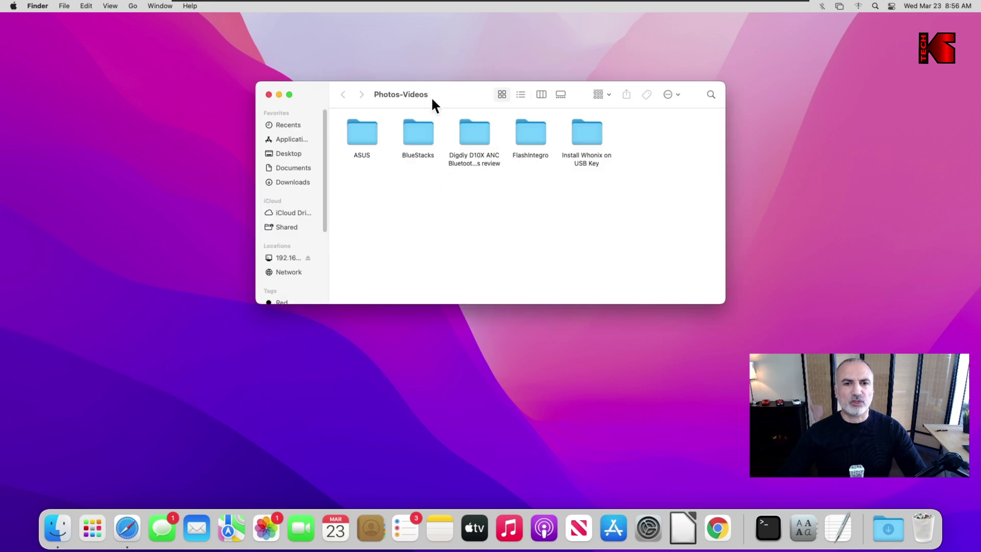
left_click_drag(454, 93, 446, 150)
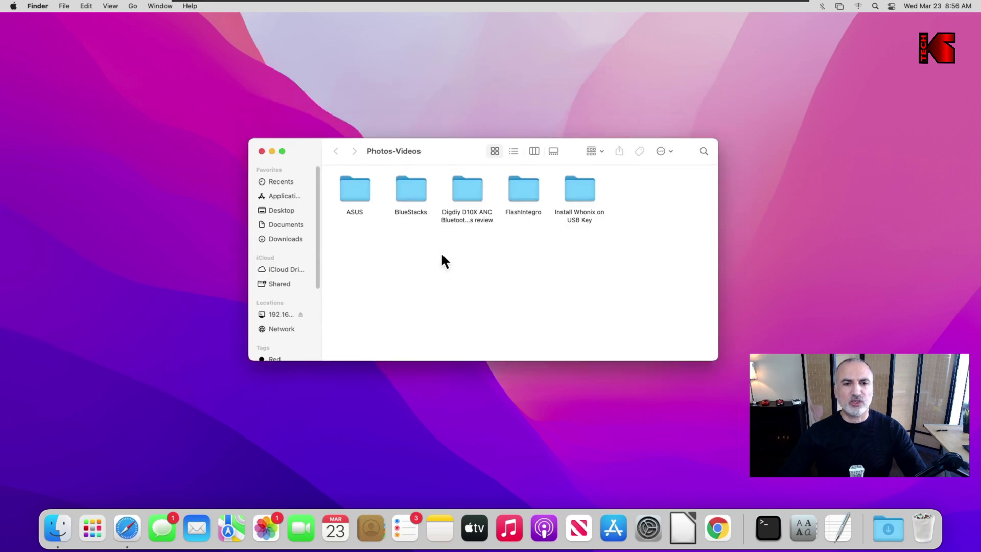
double_click(354, 195)
left_click(335, 151)
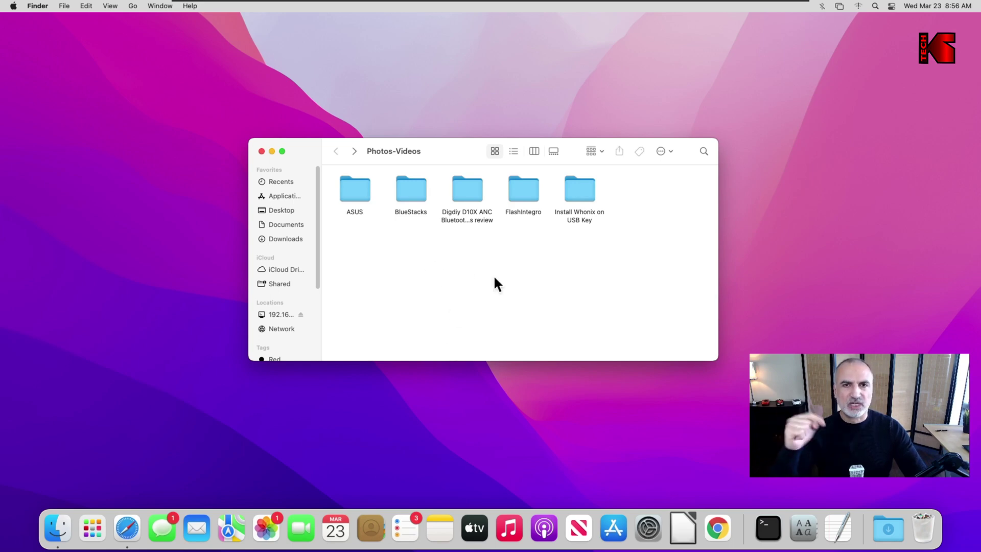
left_click(261, 151)
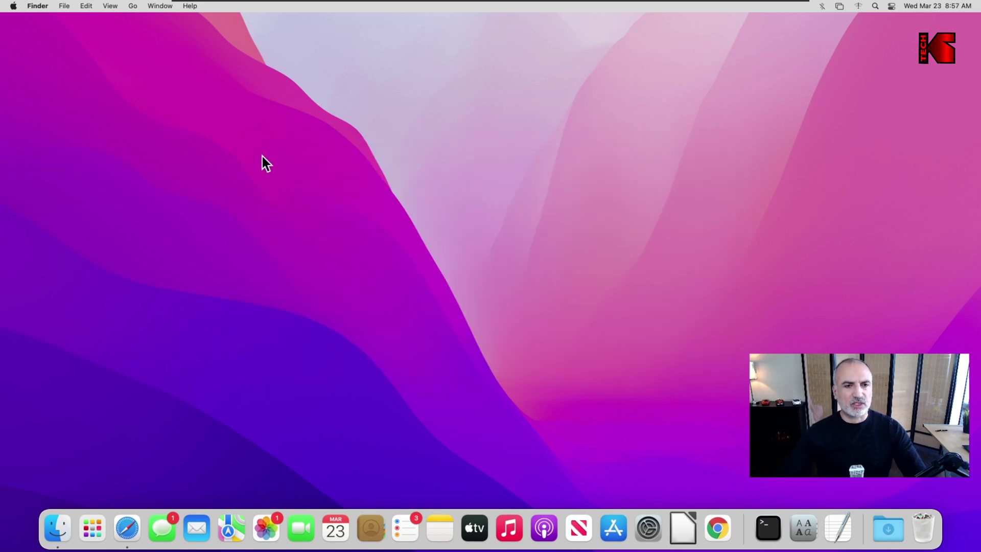
In a new Finder window, select the 192.168.50.1 share, eject it, and close the window.
left_click(57, 531)
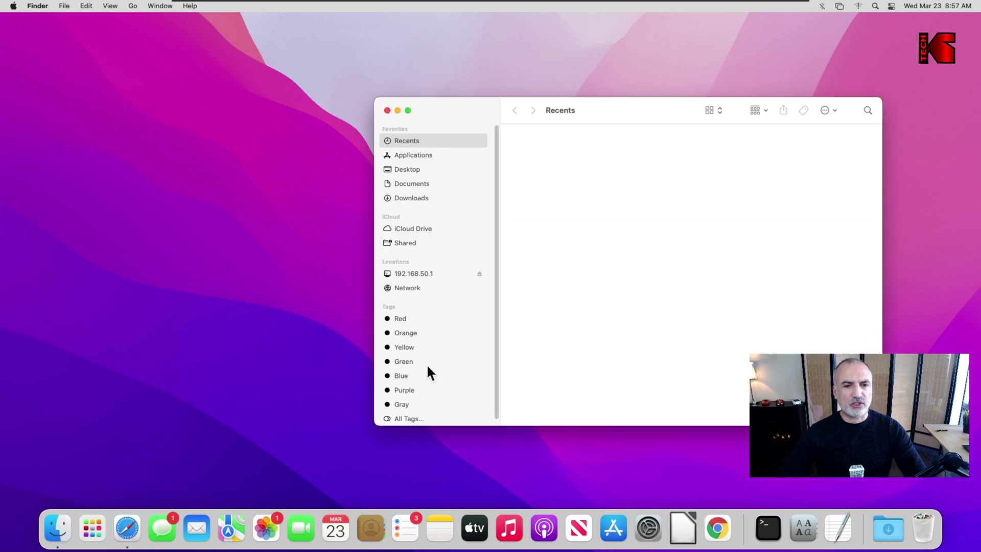
left_click(412, 276)
left_click_drag(620, 110, 426, 111)
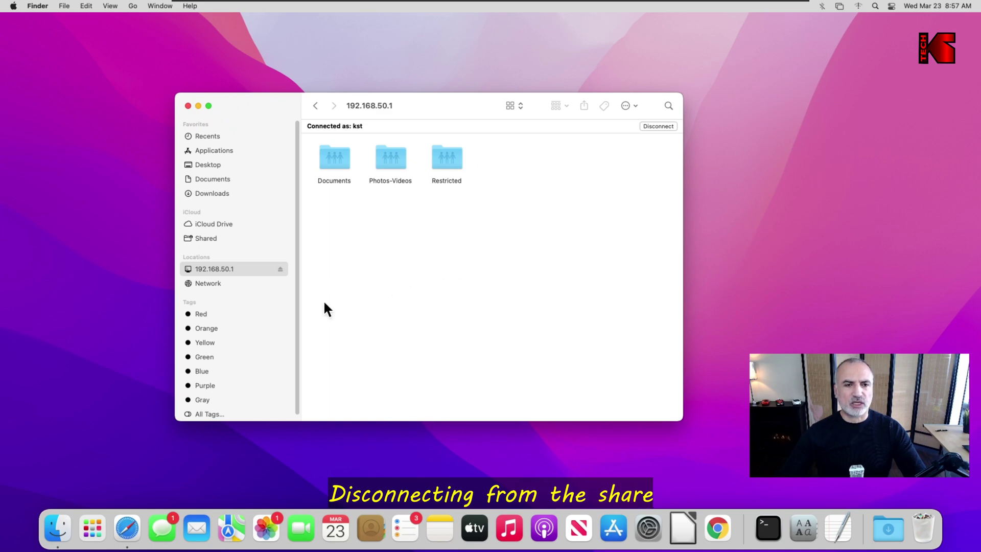
left_click(280, 269)
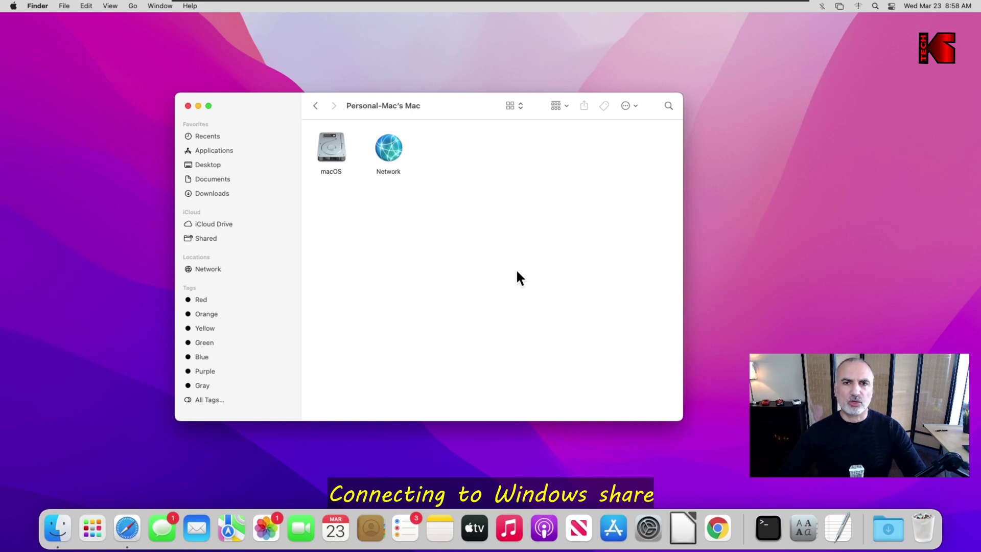
key("super+w")
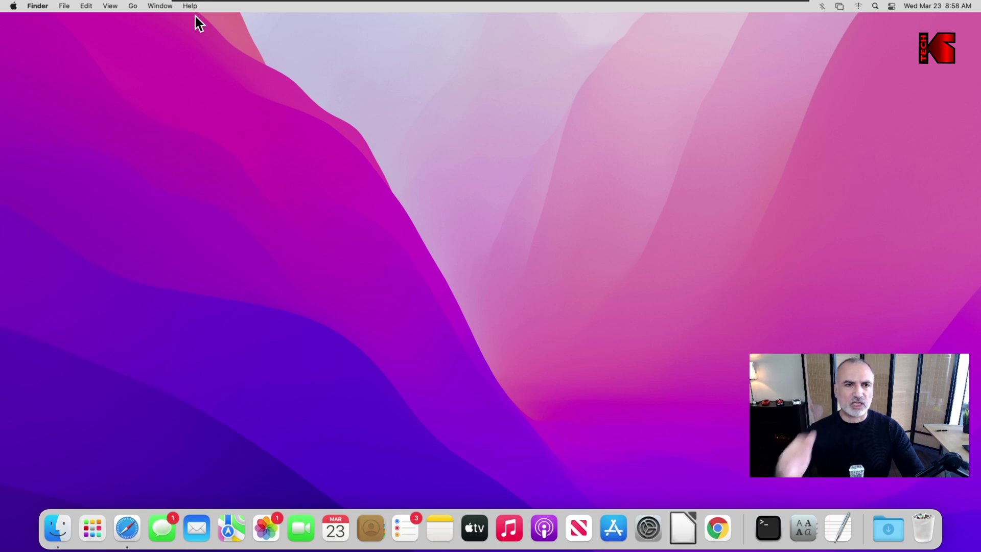
Set the Connect to Server address to smb://windows11 and connect.
left_click(131, 7)
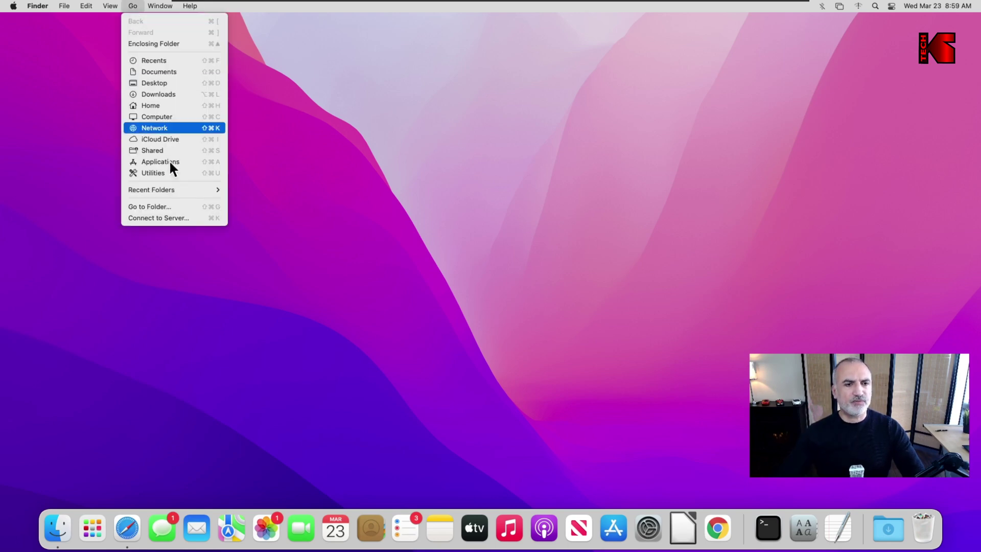
left_click(160, 220)
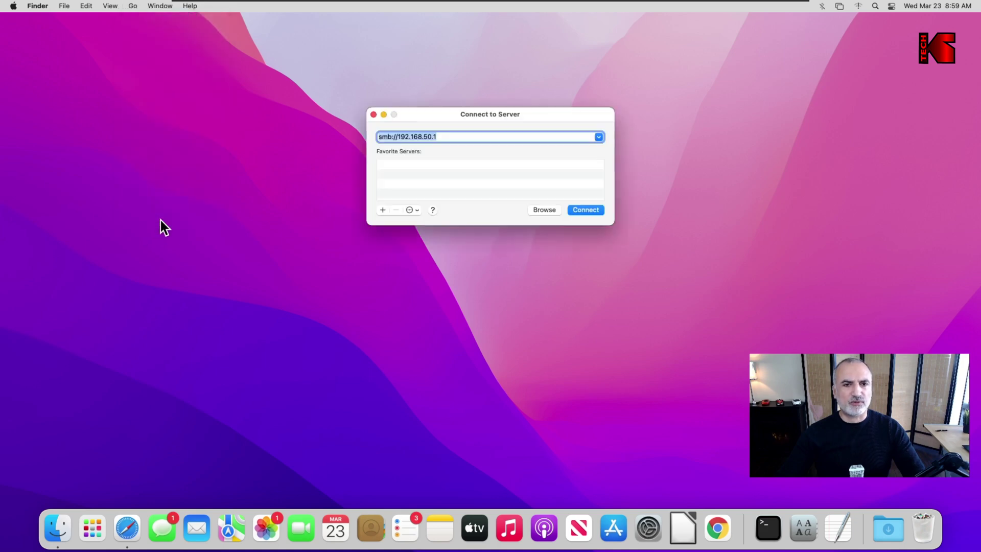
left_click(397, 136)
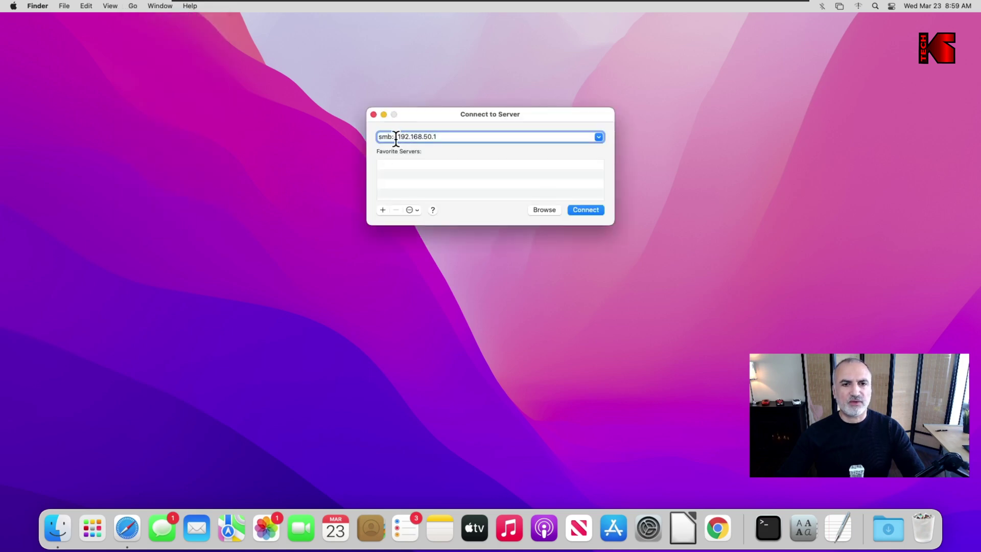
left_click_drag(398, 137, 501, 145)
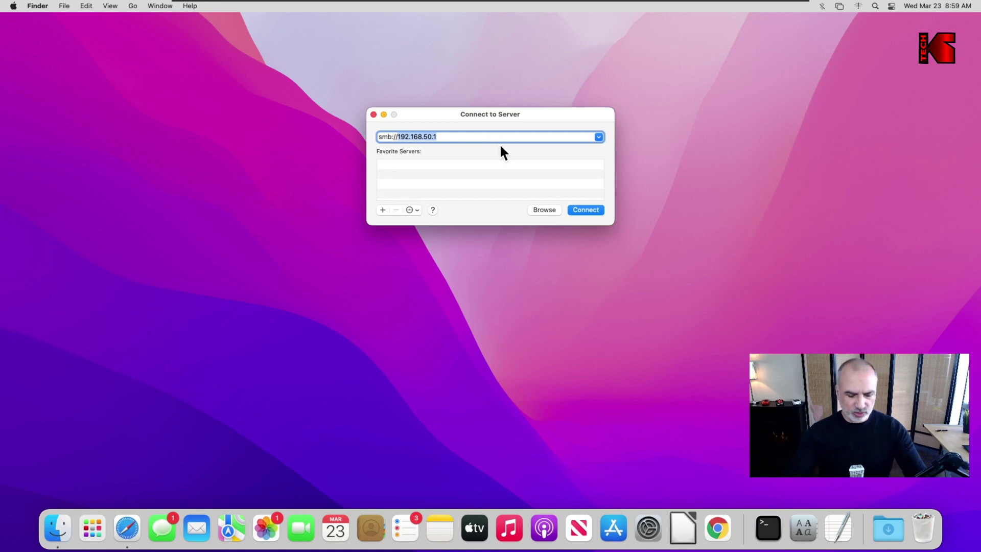
type("wi")
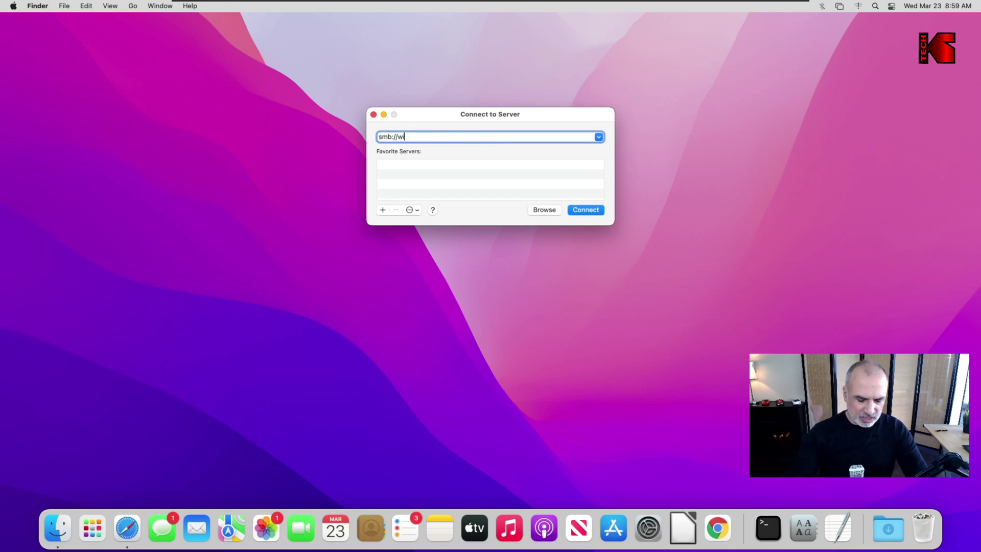
type("ndows11")
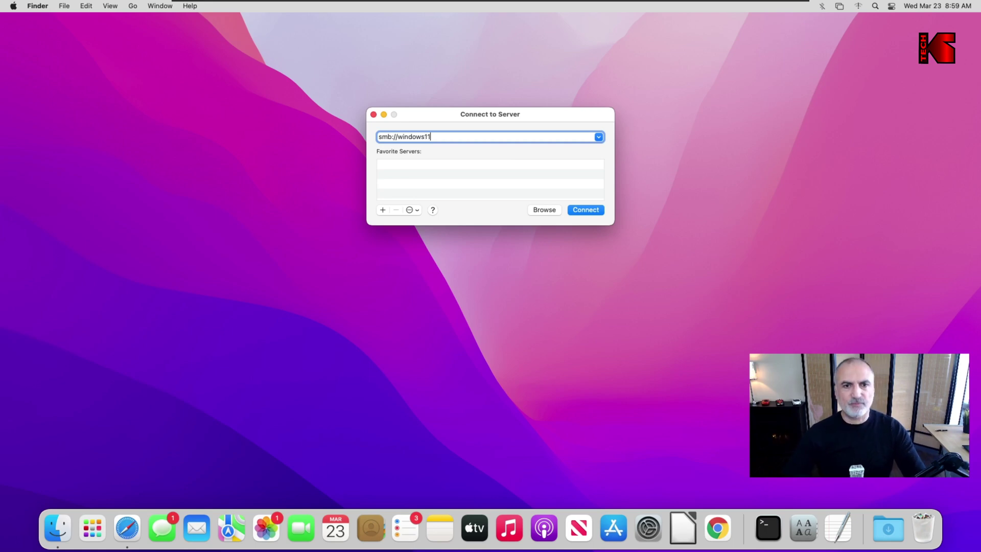
left_click(584, 210)
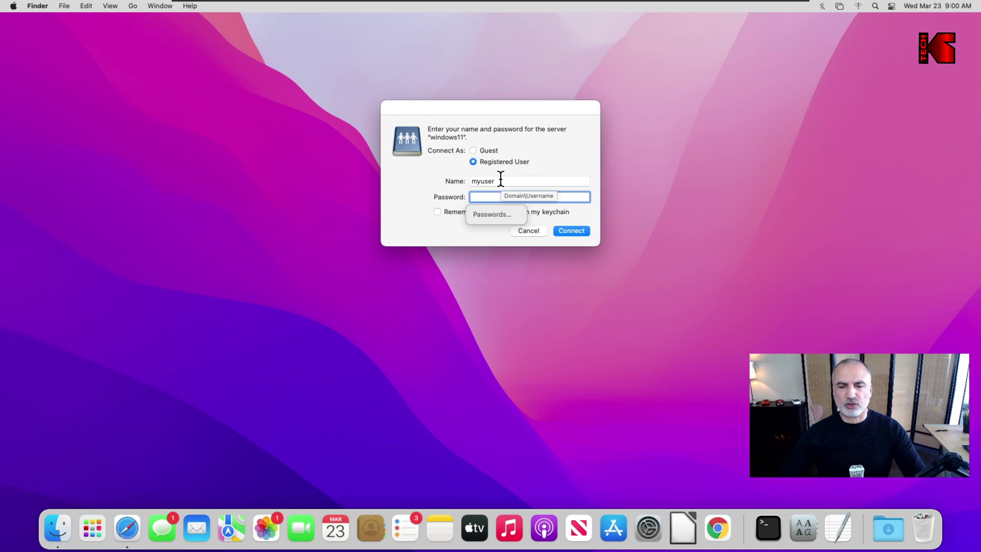
Log in to windows11 with the user name and password, then mount the Temp volume.
key("shift+Tab")
type("kstech")
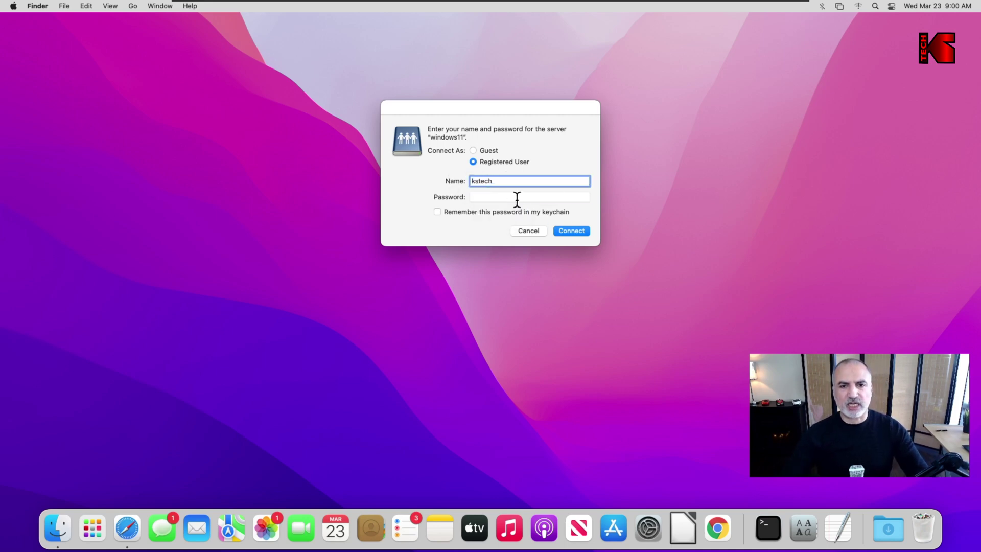
left_click(514, 198)
type("•••••••••")
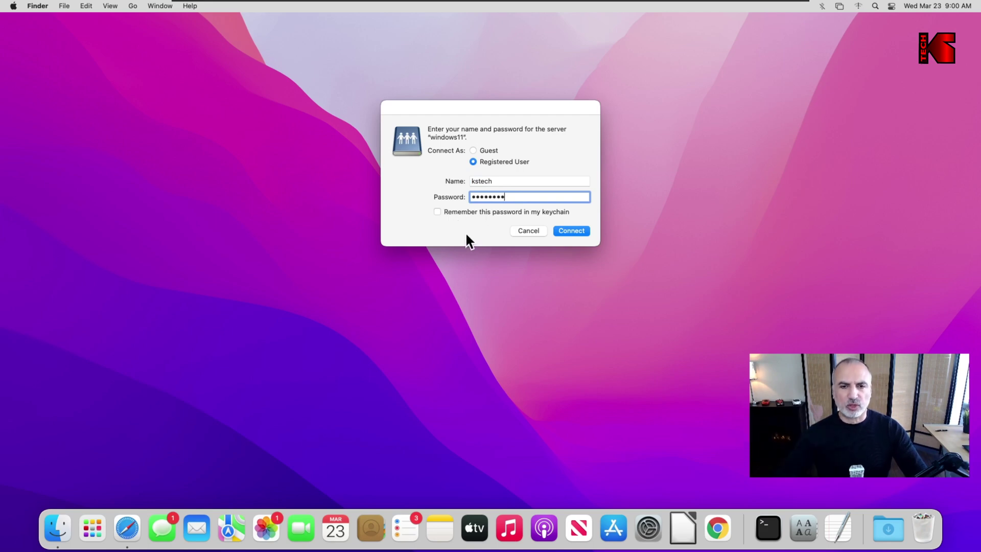
left_click(570, 232)
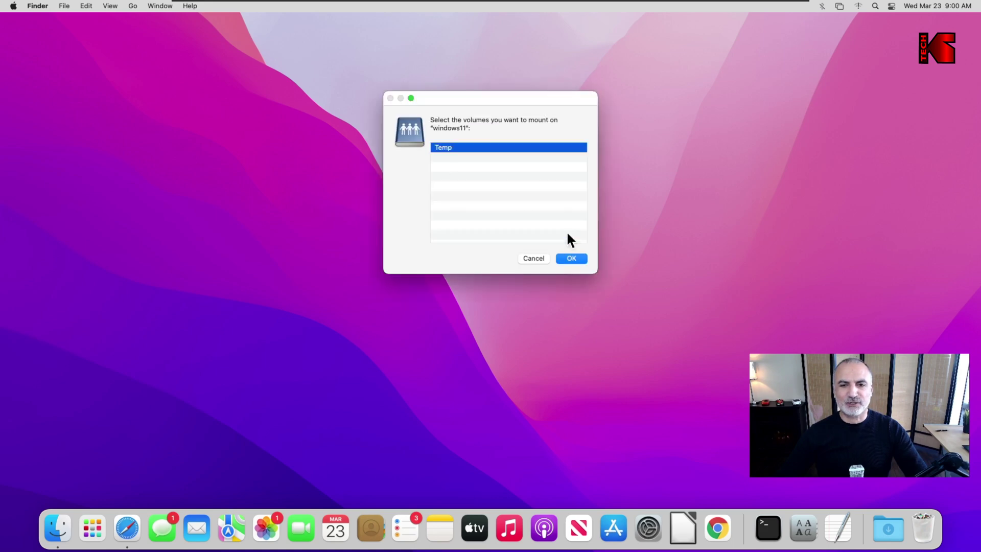
double_click(444, 149)
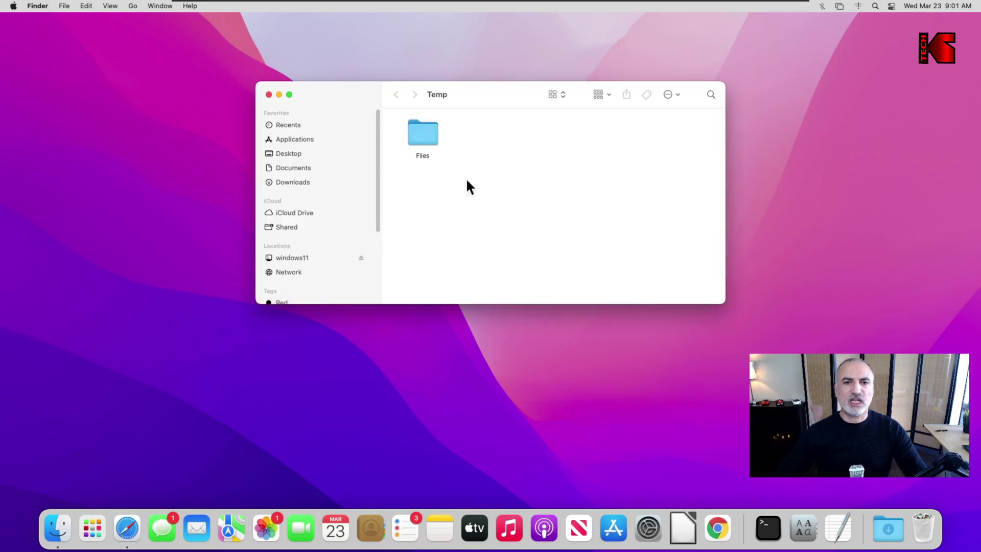
left_click_drag(500, 95, 474, 97)
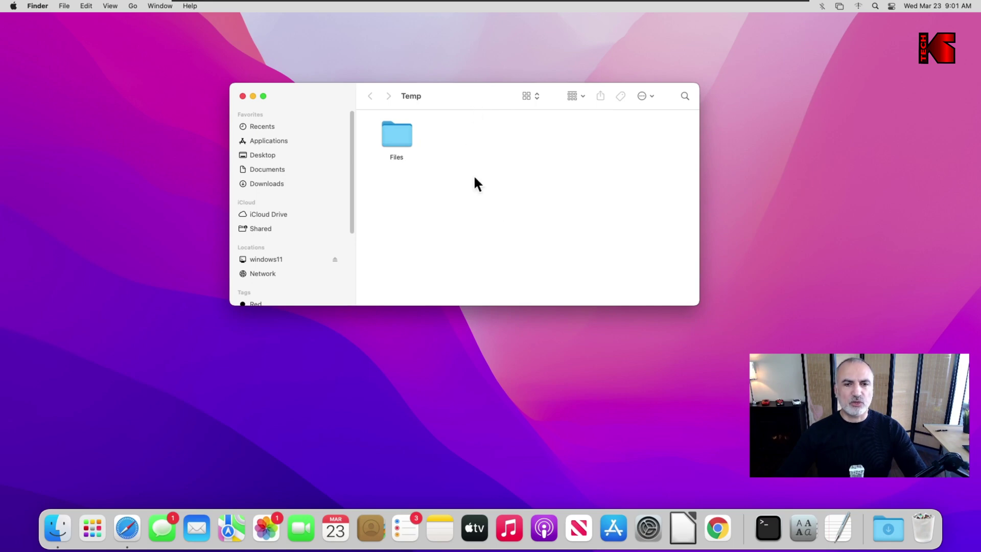